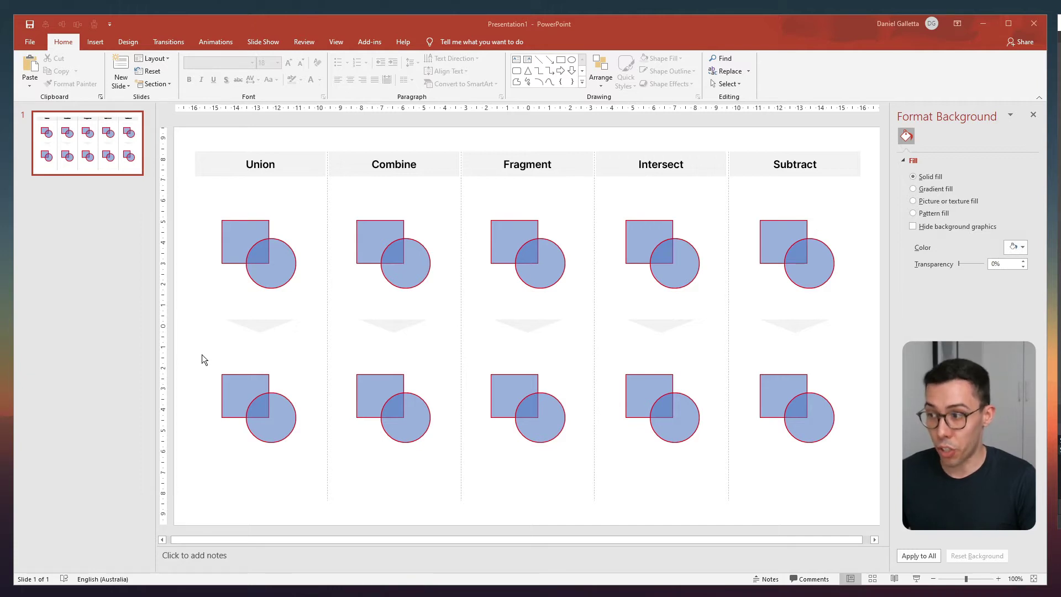
Apply Merge Shapes > Union to the lower Union square and circle.
{"action": "left_click_drag", "start_coordinate": [193, 361], "coordinate": [308, 460]}
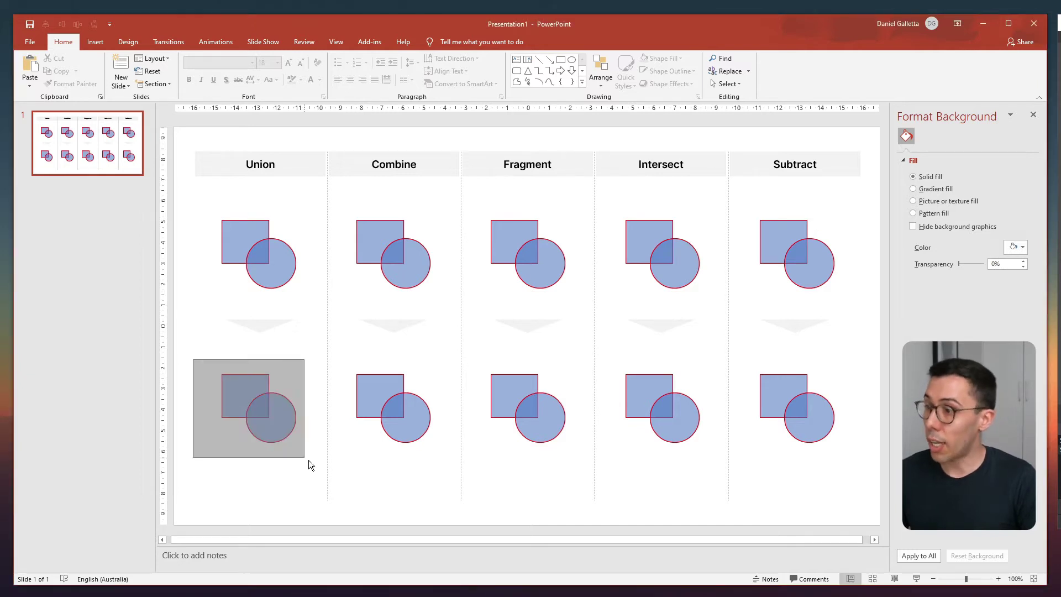
{"action": "left_click", "coordinate": [447, 44]}
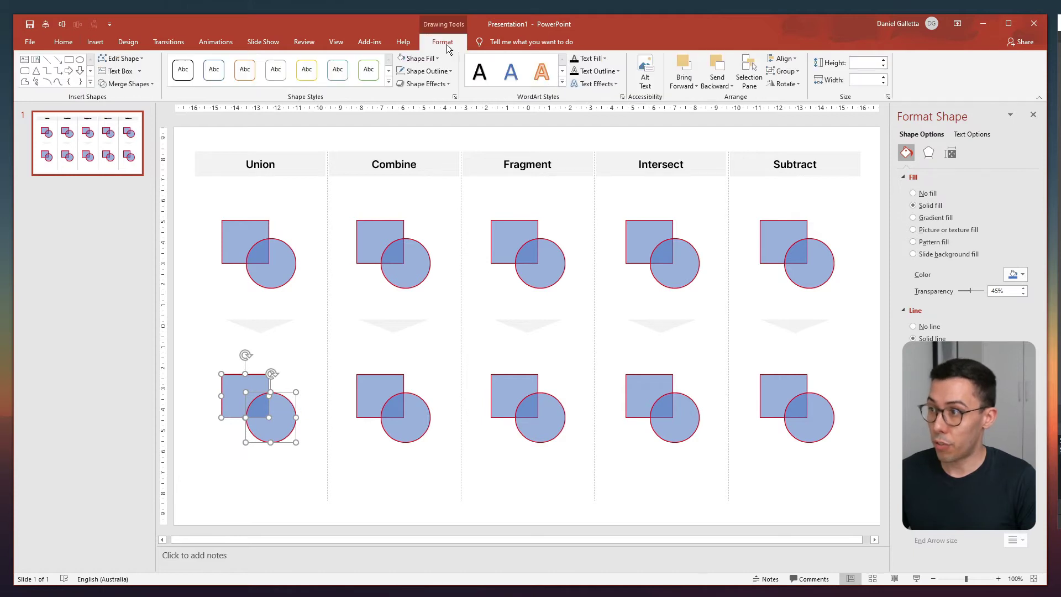
{"action": "left_click", "coordinate": [130, 84]}
{"action": "left_click", "coordinate": [124, 99]}
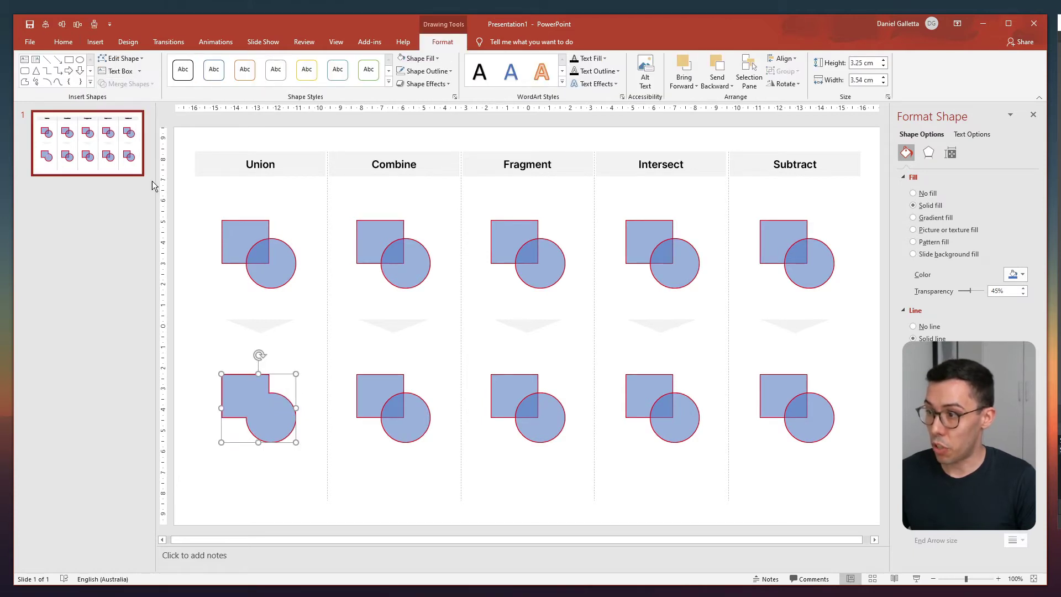
{"action": "left_click", "coordinate": [239, 488]}
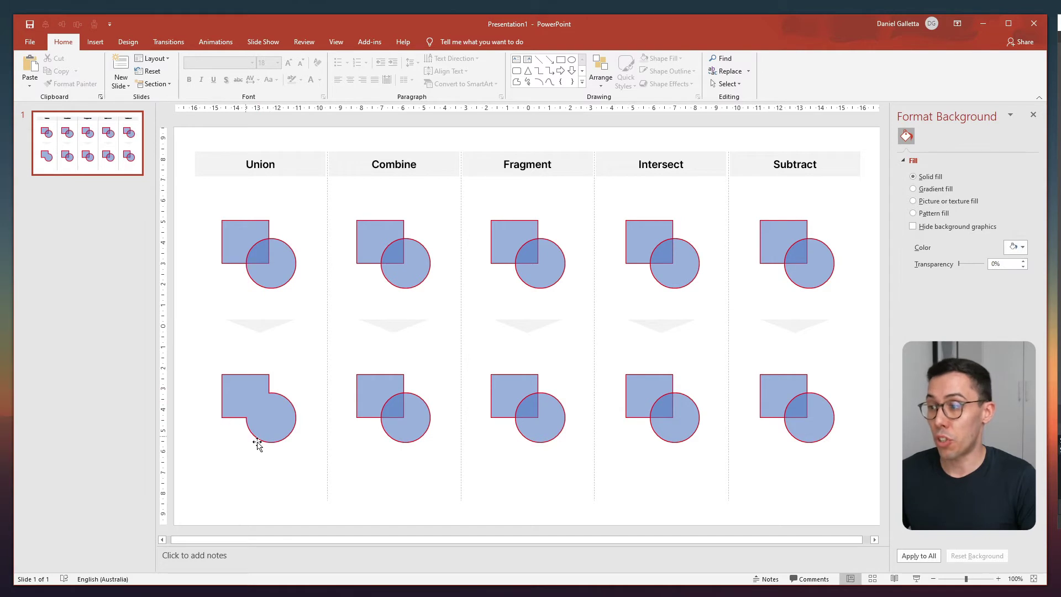
Undo an accidental nudge of the merged Union shape so it stays in place.
{"action": "left_click_drag", "start_coordinate": [237, 384], "coordinate": [220, 416]}
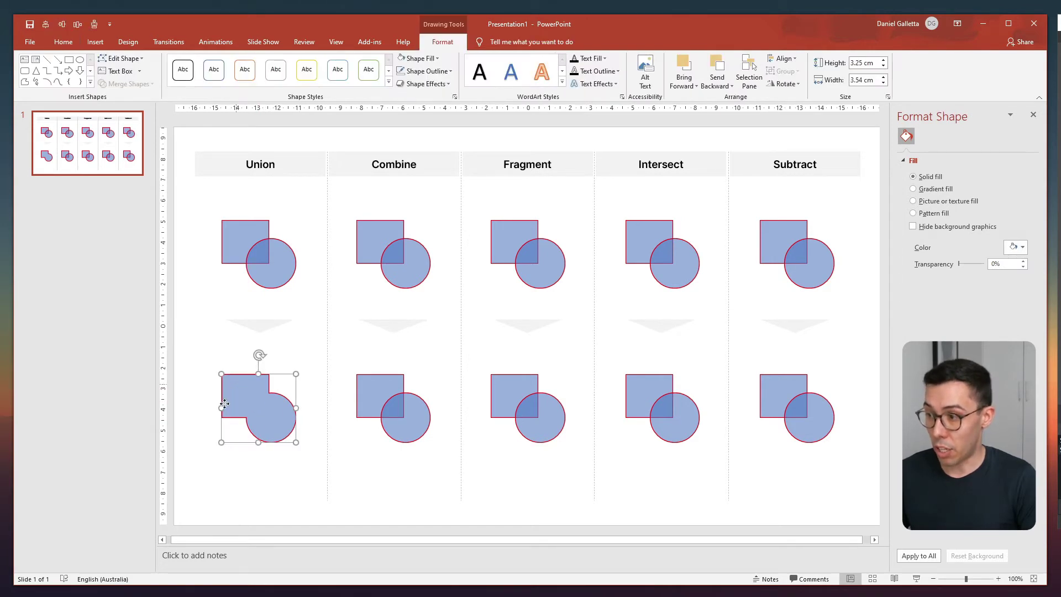
{"action": "left_click", "coordinate": [278, 375]}
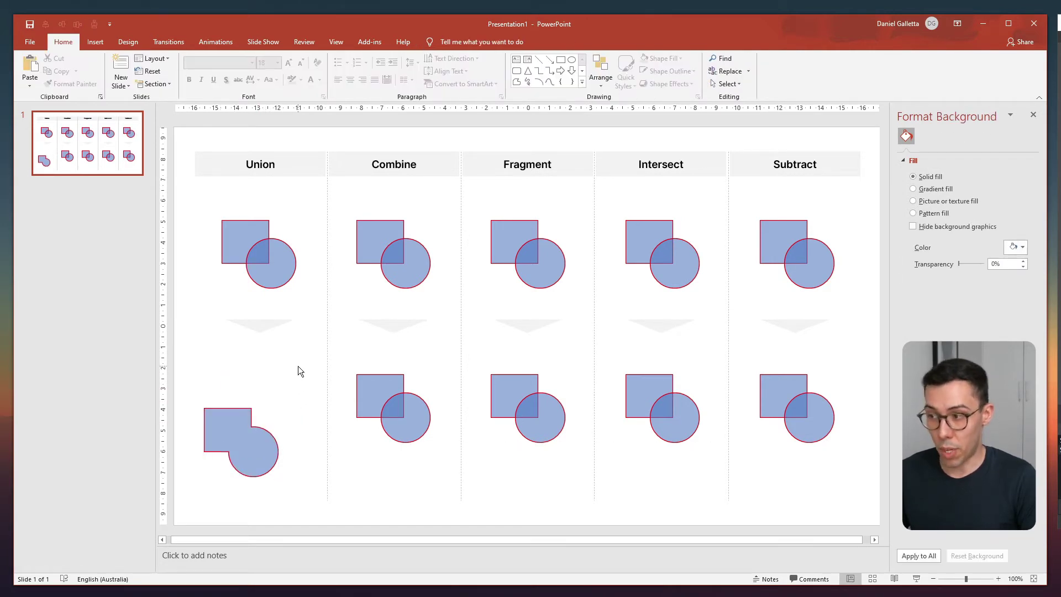
{"action": "key", "text": "ctrl+z"}
{"action": "left_click", "coordinate": [297, 367]}
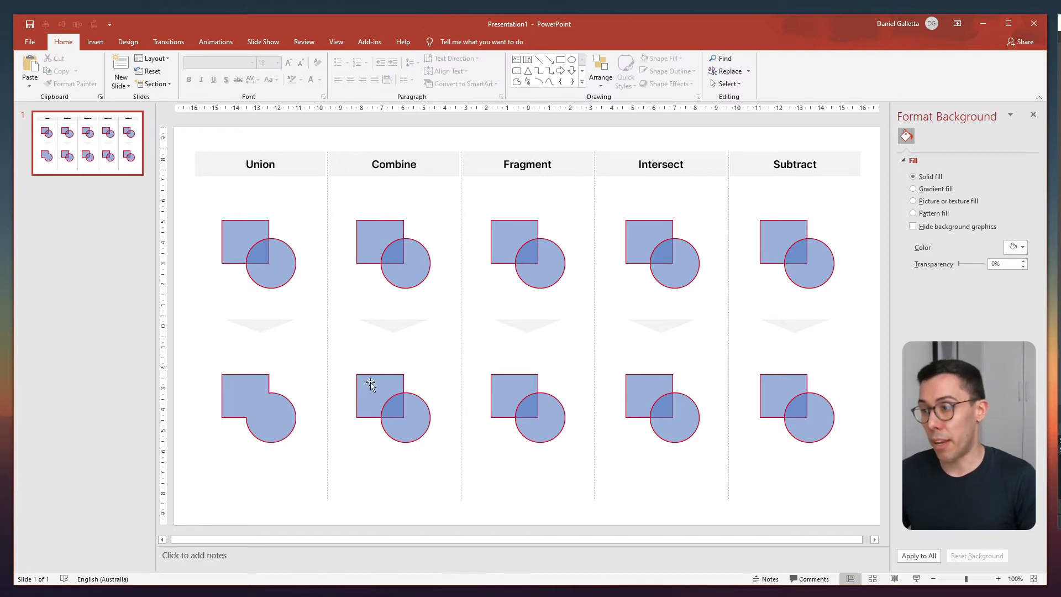
Apply Merge Shapes > Combine to the lower Combine pair, cutting out their overlap.
{"action": "left_click_drag", "start_coordinate": [344, 361], "coordinate": [437, 460]}
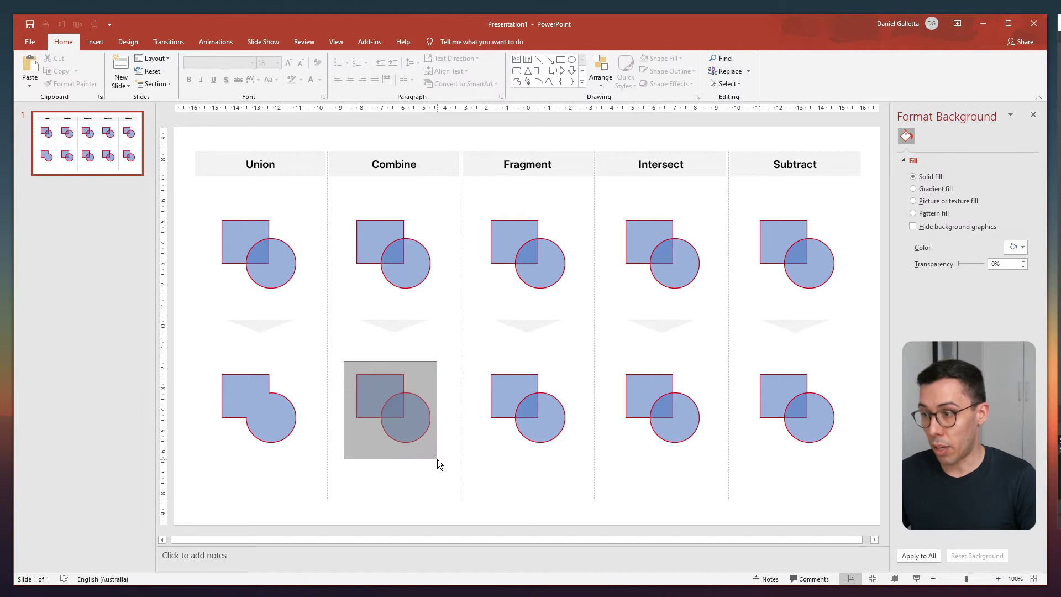
{"action": "left_click", "coordinate": [443, 41]}
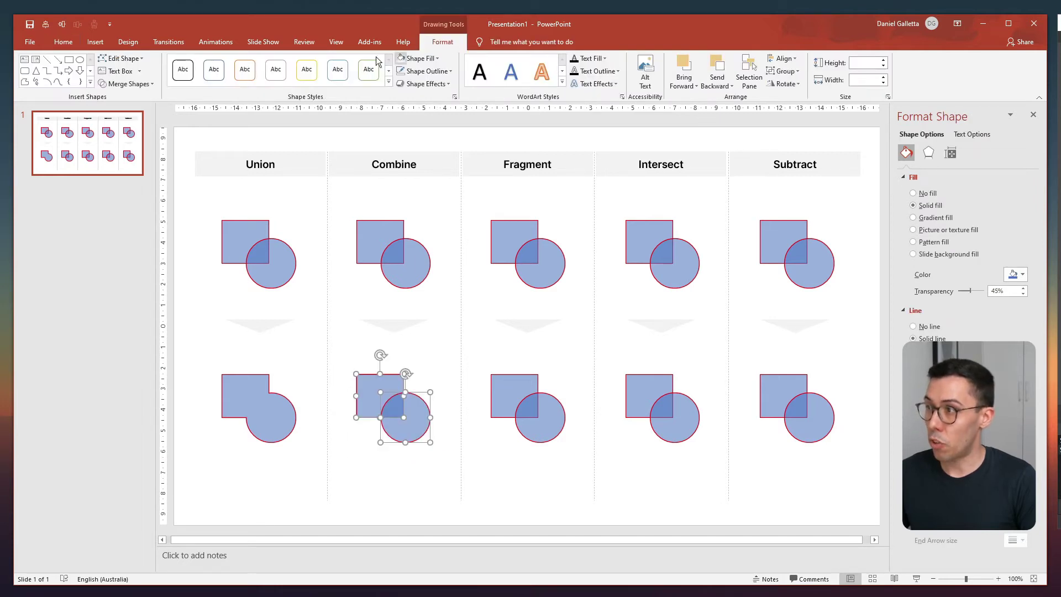
{"action": "left_click", "coordinate": [129, 84]}
{"action": "left_click", "coordinate": [127, 110]}
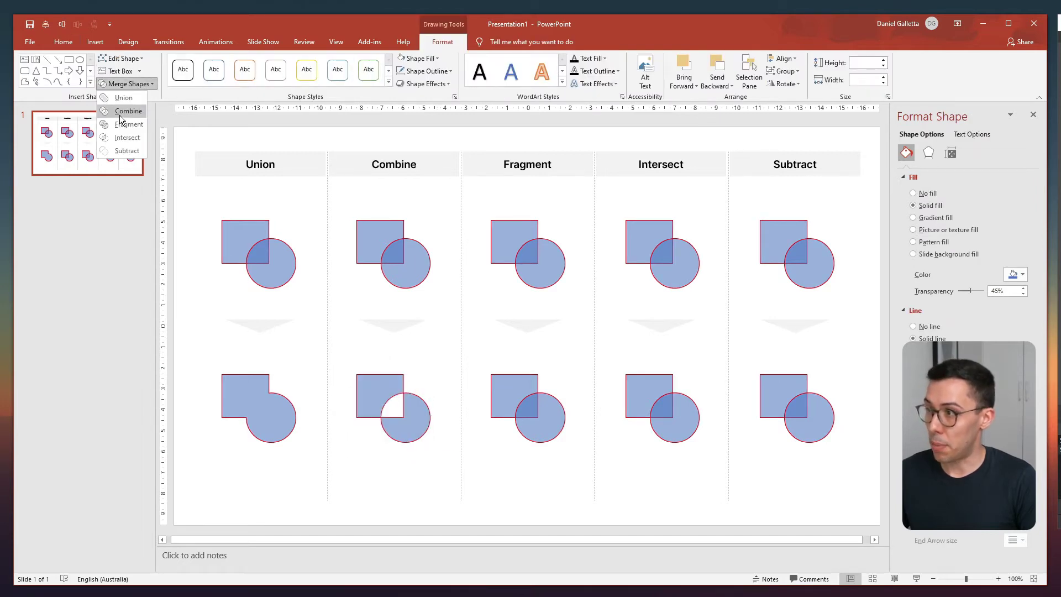
{"action": "left_click", "coordinate": [392, 481]}
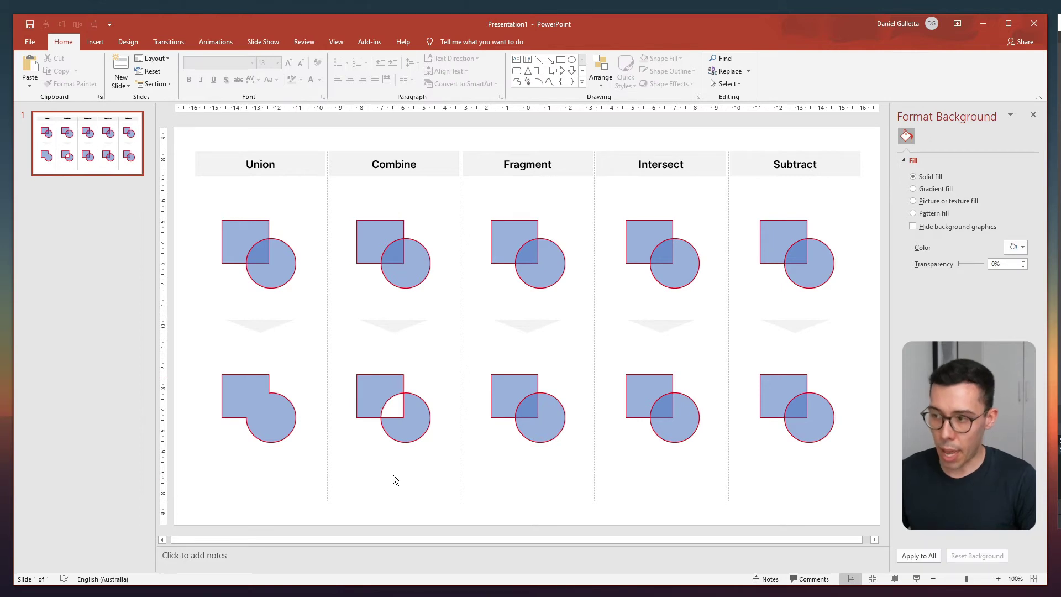
Select the combined shape to inspect it, leaving it essentially in place.
{"action": "left_click", "coordinate": [373, 394]}
{"action": "left_click_drag", "start_coordinate": [372, 394], "coordinate": [373, 395]}
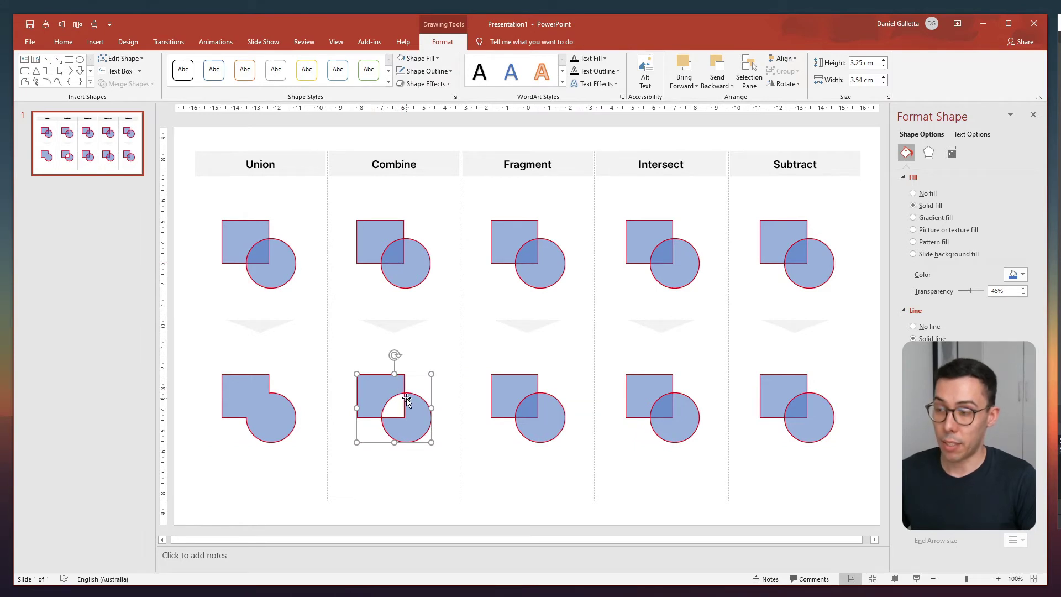
{"action": "left_click", "coordinate": [432, 492]}
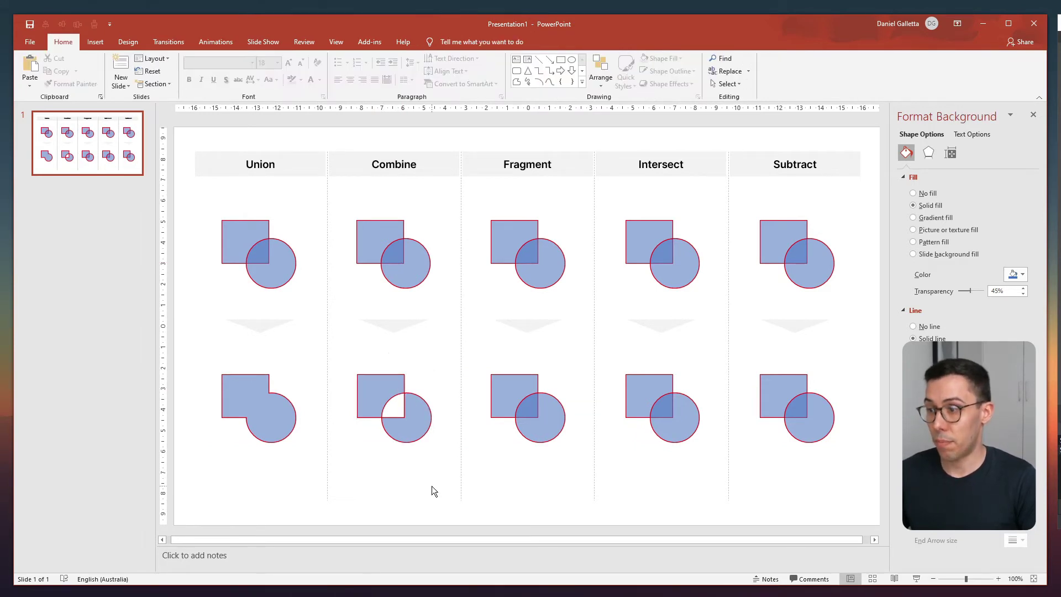
Apply Merge Shapes > Fragment to the lower Fragment square and circle.
{"action": "left_click_drag", "start_coordinate": [475, 360], "coordinate": [583, 464]}
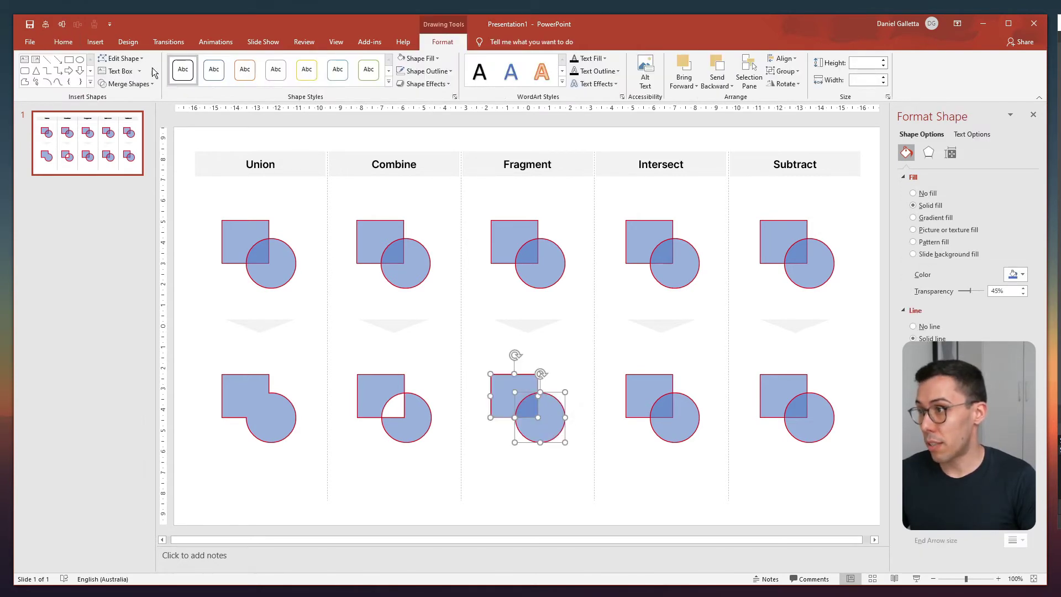
{"action": "left_click", "coordinate": [126, 84]}
{"action": "left_click", "coordinate": [126, 123]}
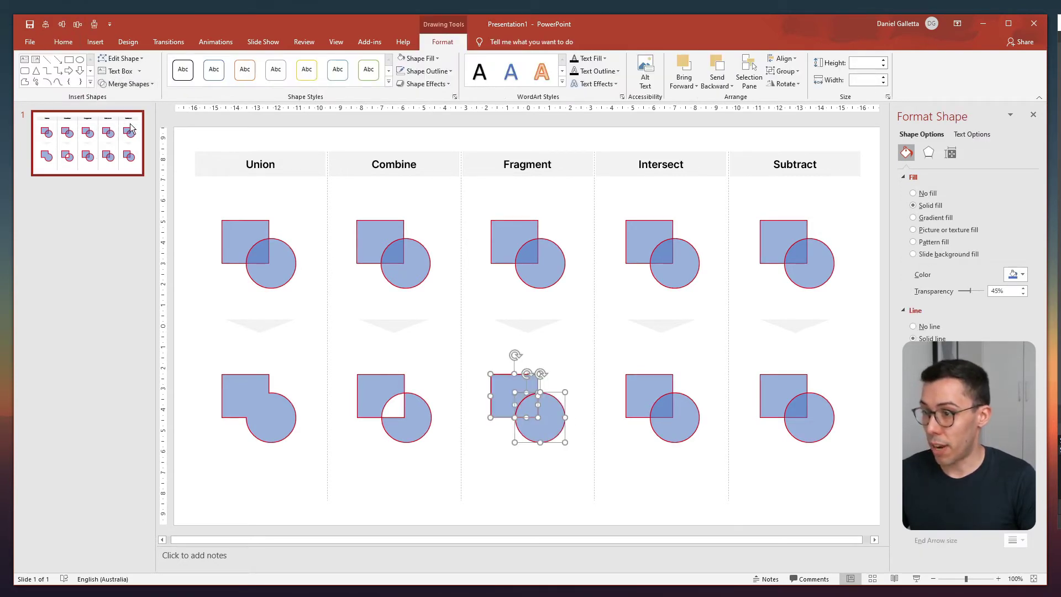
{"action": "left_click", "coordinate": [531, 453]}
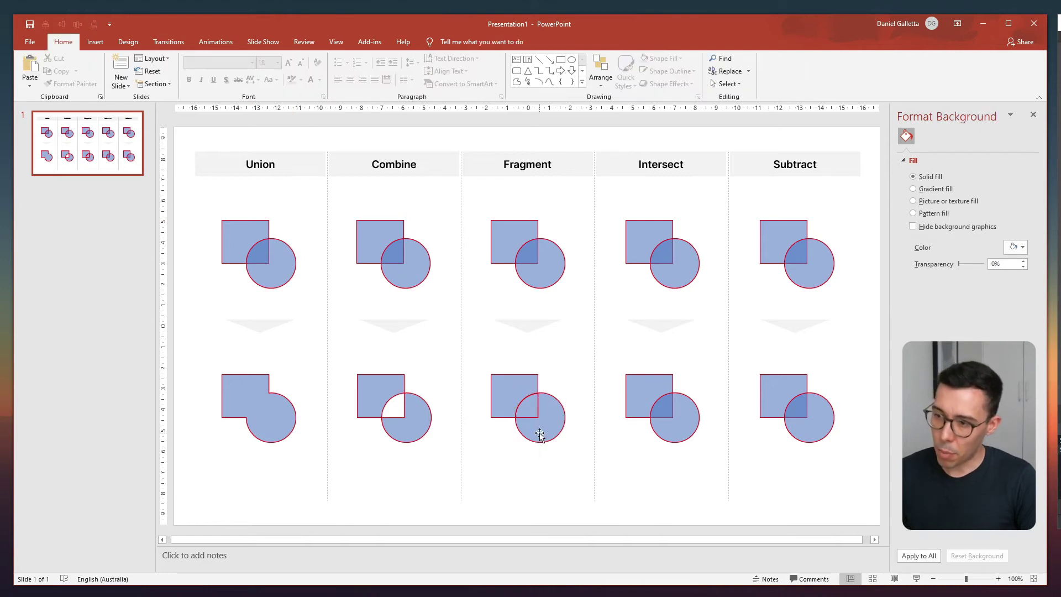
Inspect the resulting circle and square fragment pieces and the column divider.
{"action": "left_click", "coordinate": [540, 431]}
{"action": "left_click", "coordinate": [497, 382]}
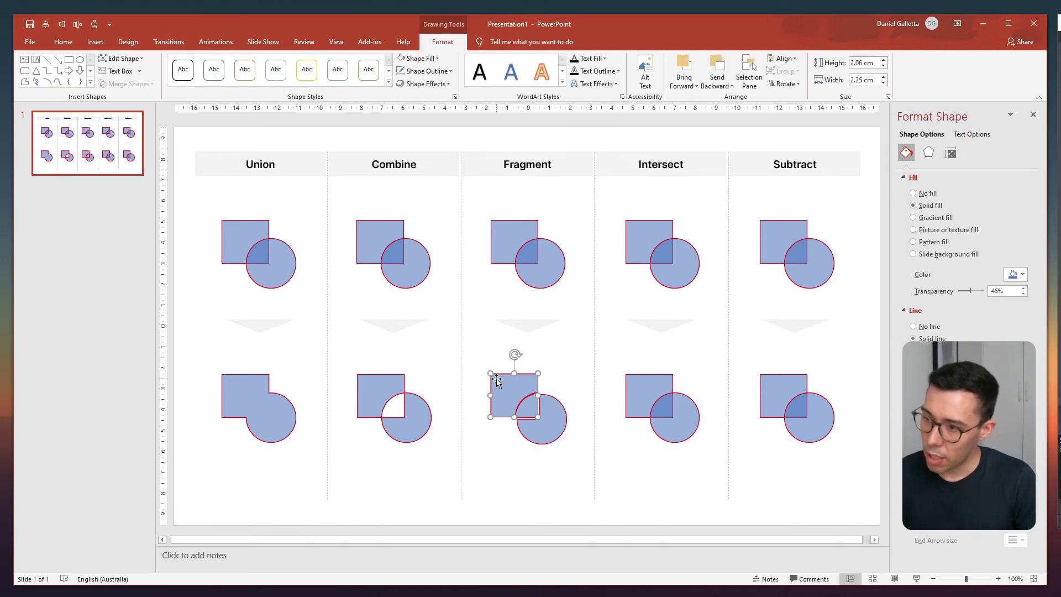
{"action": "left_click", "coordinate": [591, 383]}
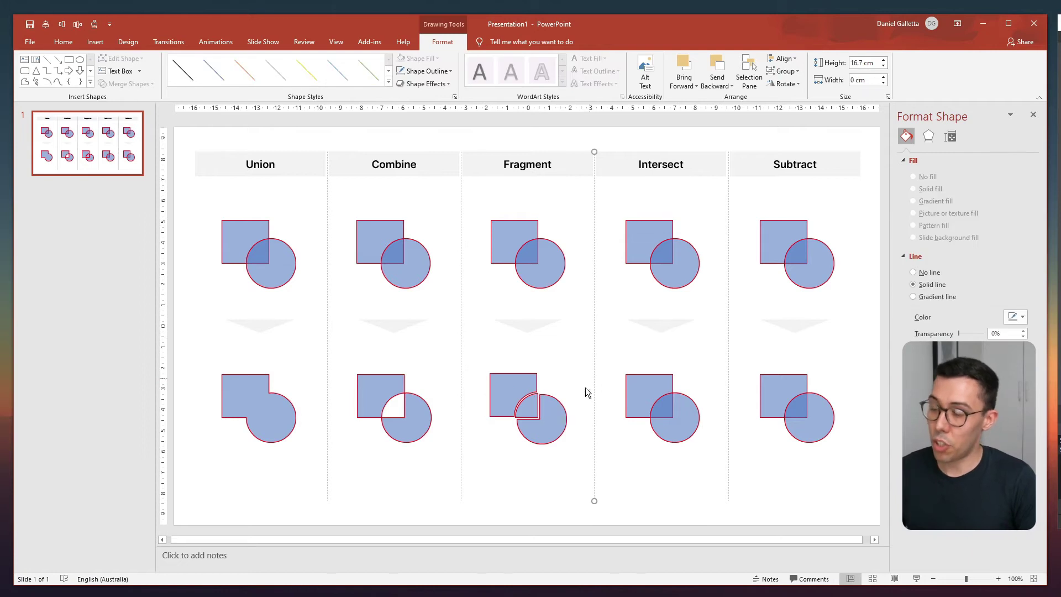
{"action": "left_click", "coordinate": [519, 467]}
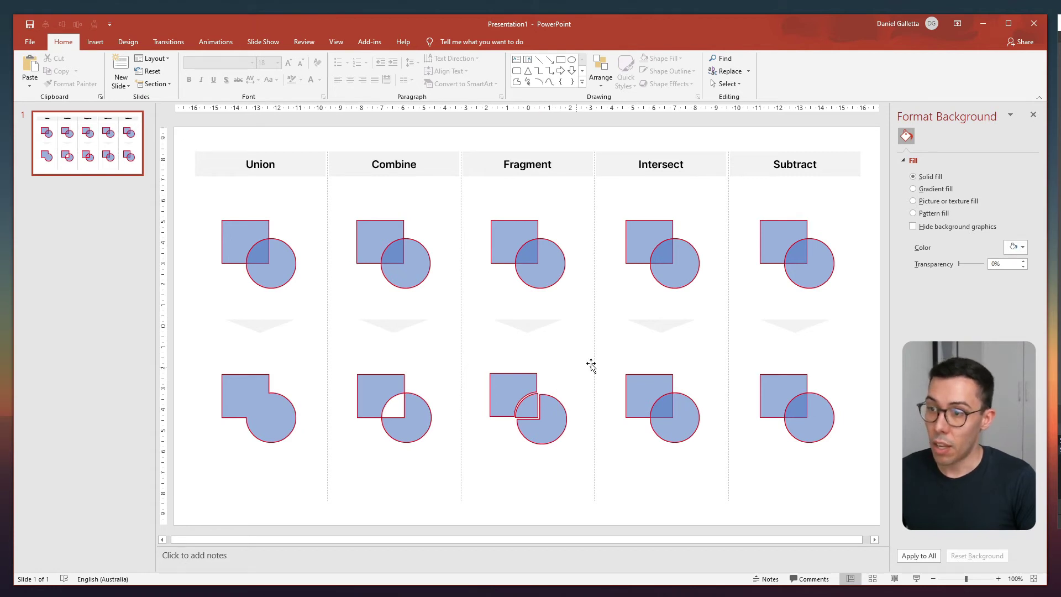
Apply Merge Shapes > Intersect, keeping only the overlapping quarter-circle piece.
{"action": "left_click_drag", "start_coordinate": [607, 364], "coordinate": [719, 455]}
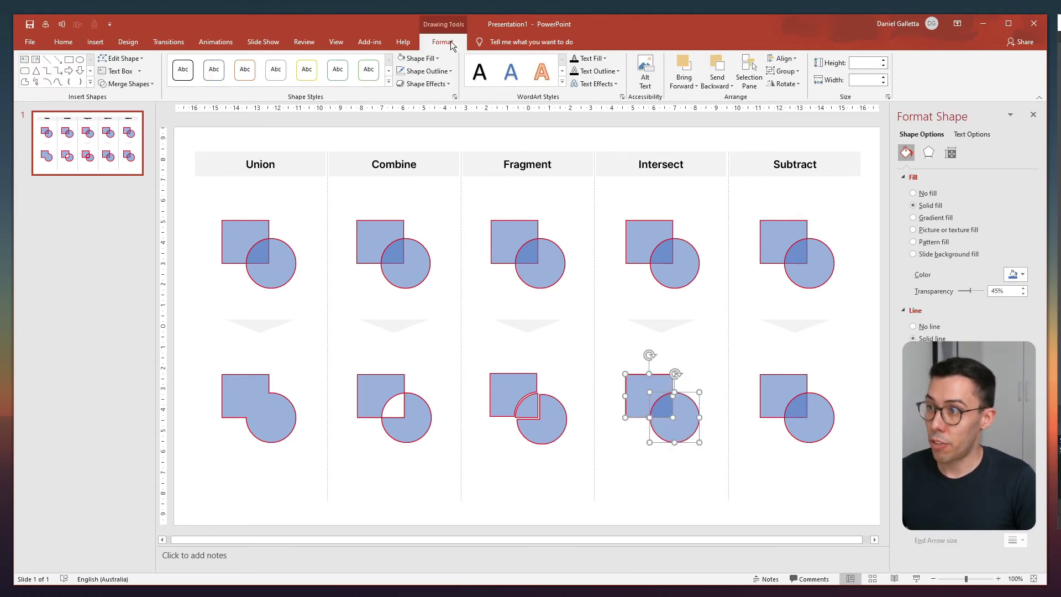
{"action": "left_click", "coordinate": [127, 84]}
{"action": "left_click", "coordinate": [120, 149]}
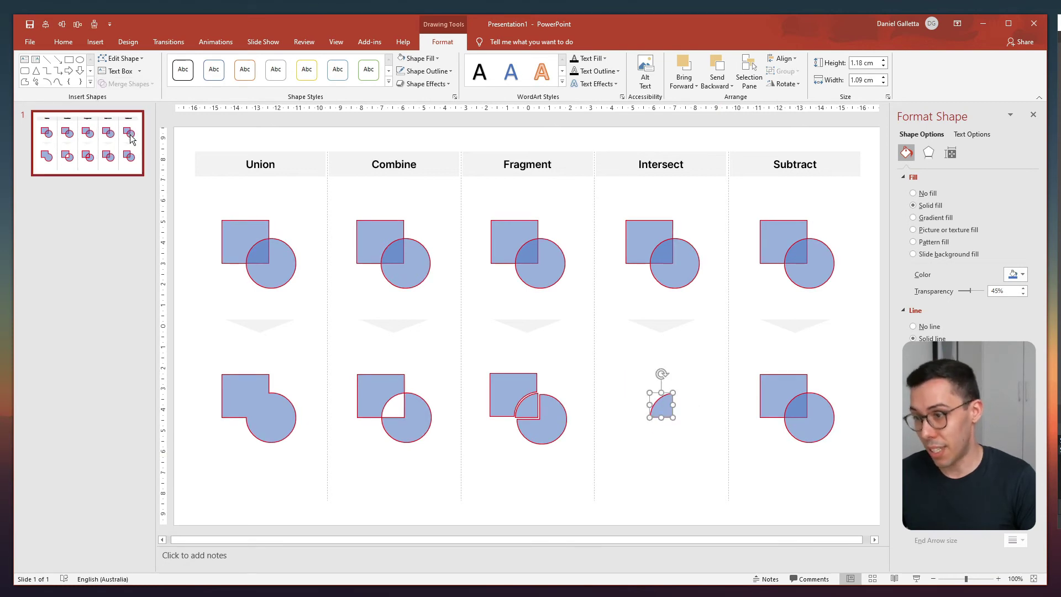
{"action": "left_click", "coordinate": [689, 469]}
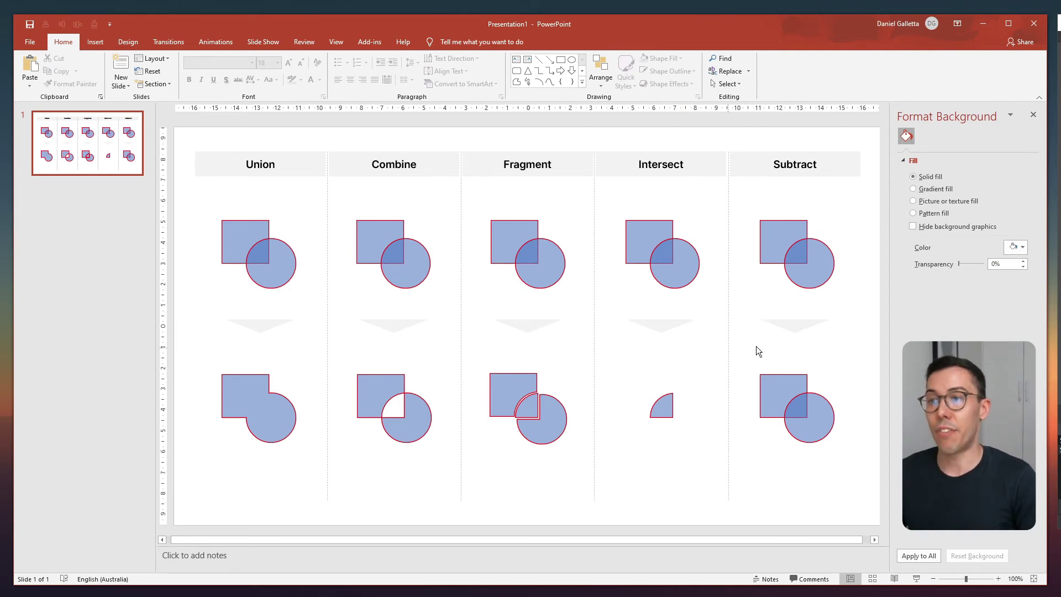
Apply Merge Shapes > Subtract, leaving the square with a curved circular notch.
{"action": "left_click_drag", "start_coordinate": [755, 363], "coordinate": [852, 454]}
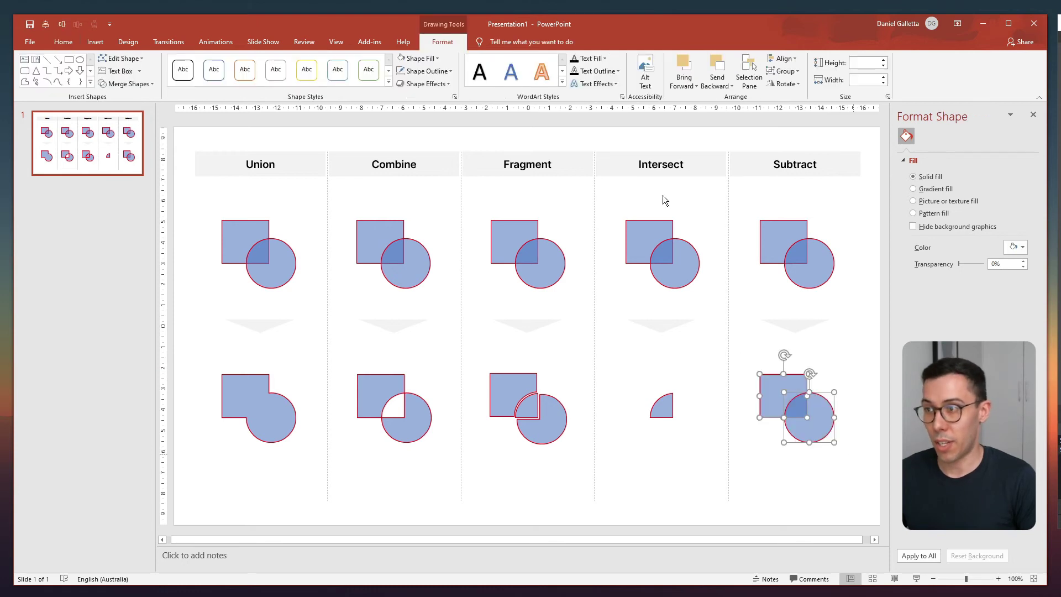
{"action": "left_click", "coordinate": [152, 85]}
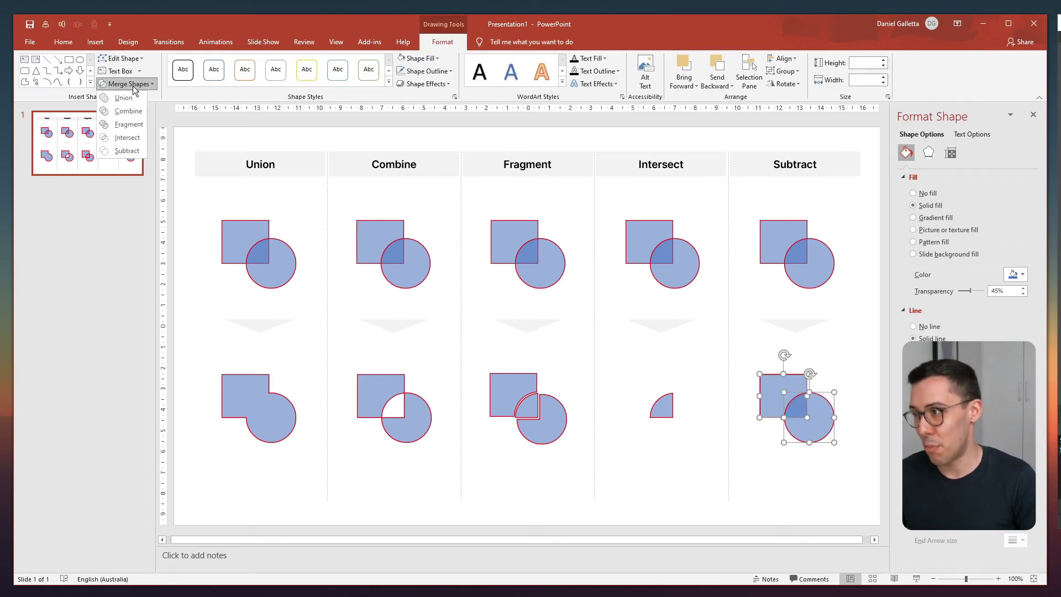
{"action": "left_click", "coordinate": [132, 145]}
{"action": "left_click", "coordinate": [868, 353]}
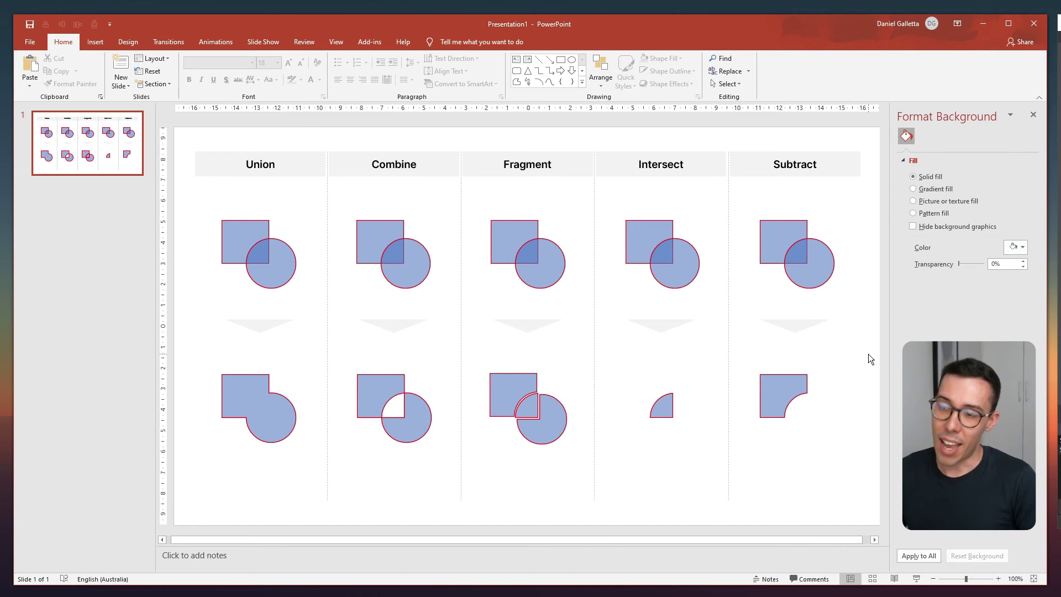